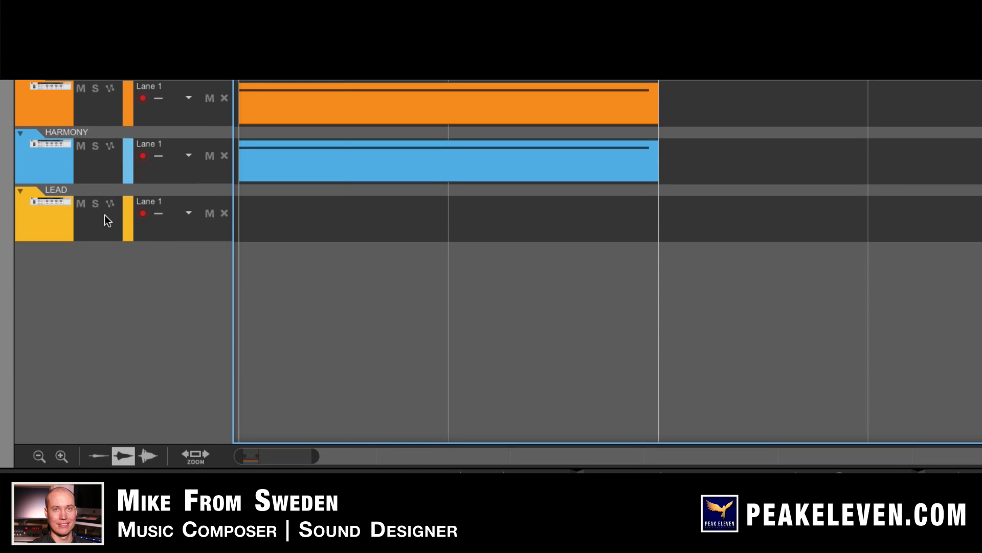
right_click(106, 299)
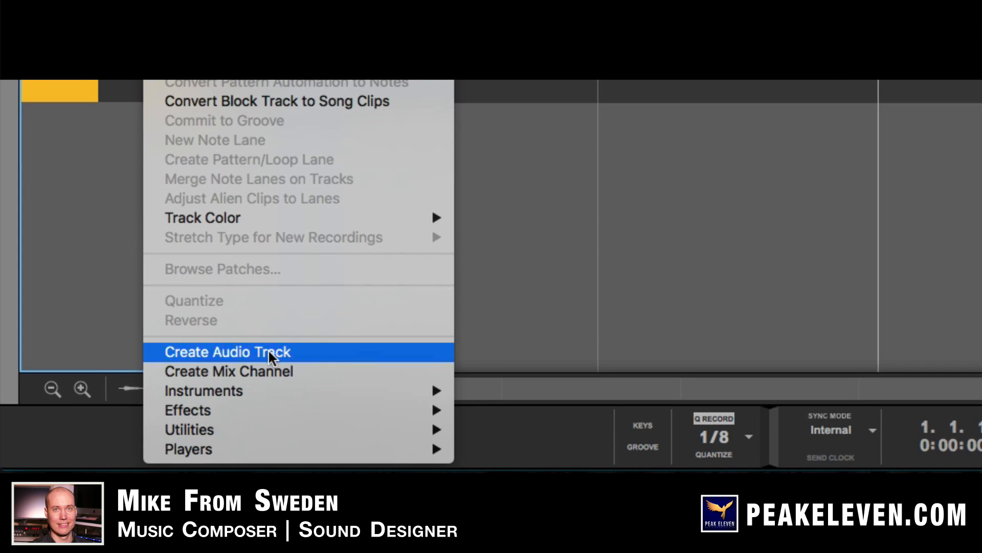
mouse_move(266, 391)
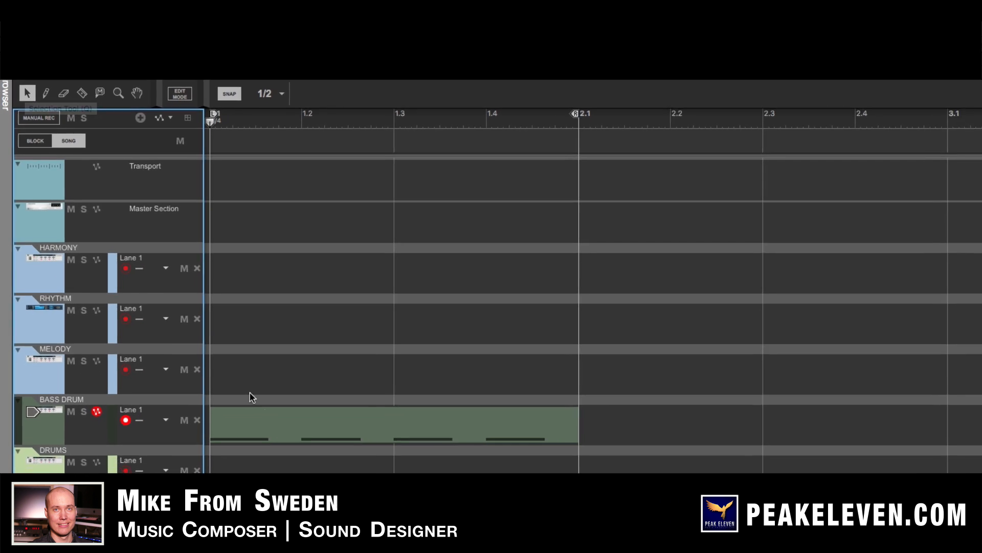
Step: Open the BASS DRUM clip in Edit Mode to view its notes, and return to the arrangement
click(308, 400)
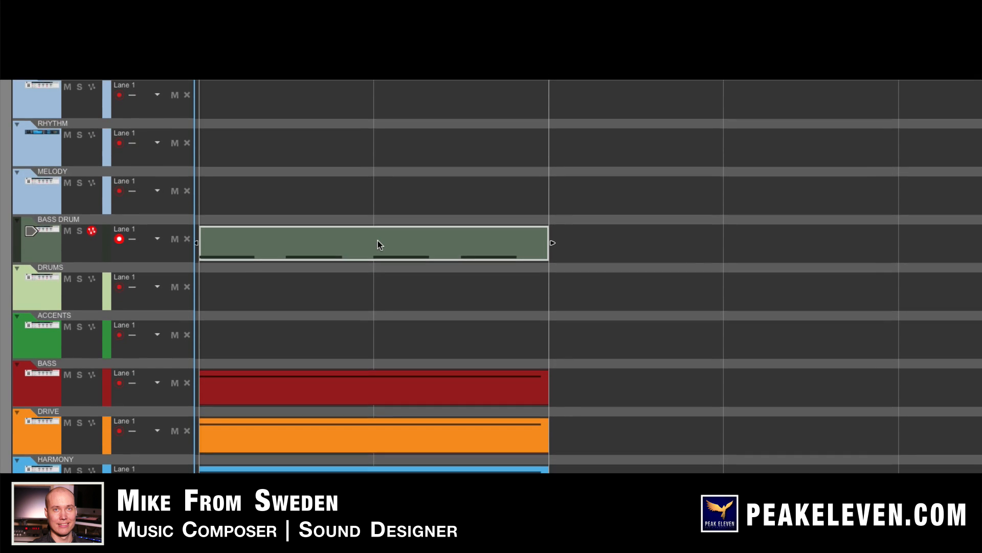
double_click(379, 244)
drag(400, 316, 360, 384)
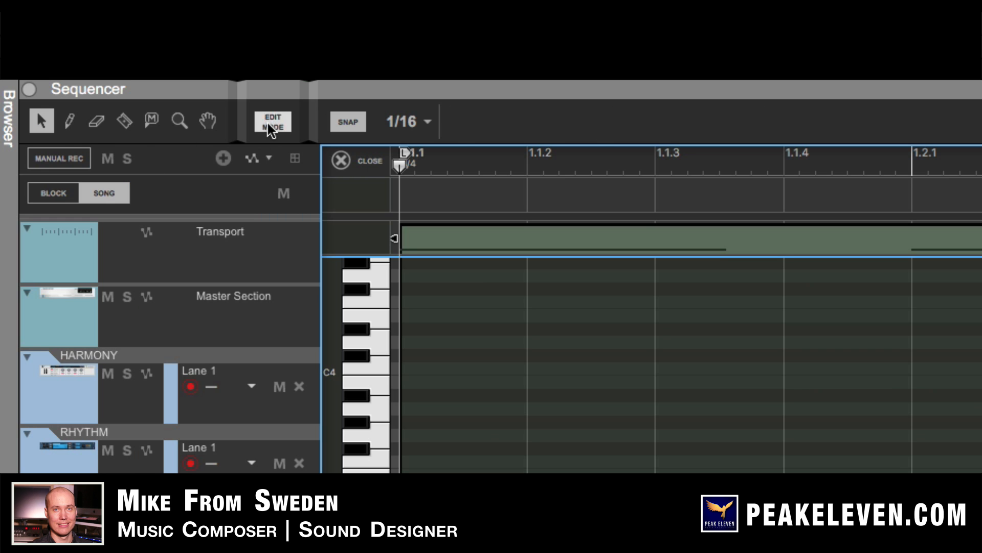
click(273, 123)
Step: Draw a clip from bar 1 to 1.3 on the RHYTHM track and add notes at 1.1.2, 1.1.4 and 1.2.1 inside it
click(70, 123)
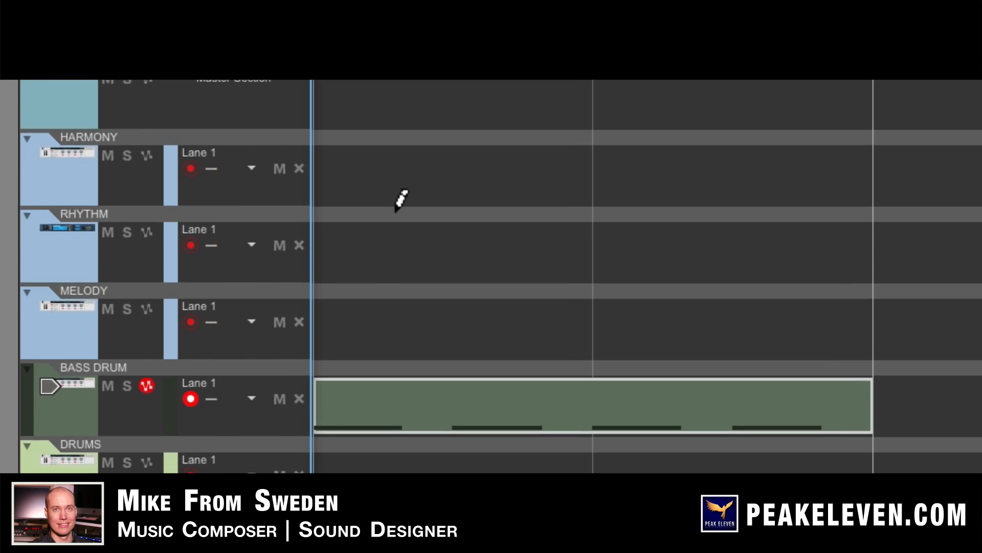
mouse_move(399, 247)
mouse_down()
mouse_move(441, 257)
mouse_move(972, 263)
mouse_move(522, 263)
mouse_up()
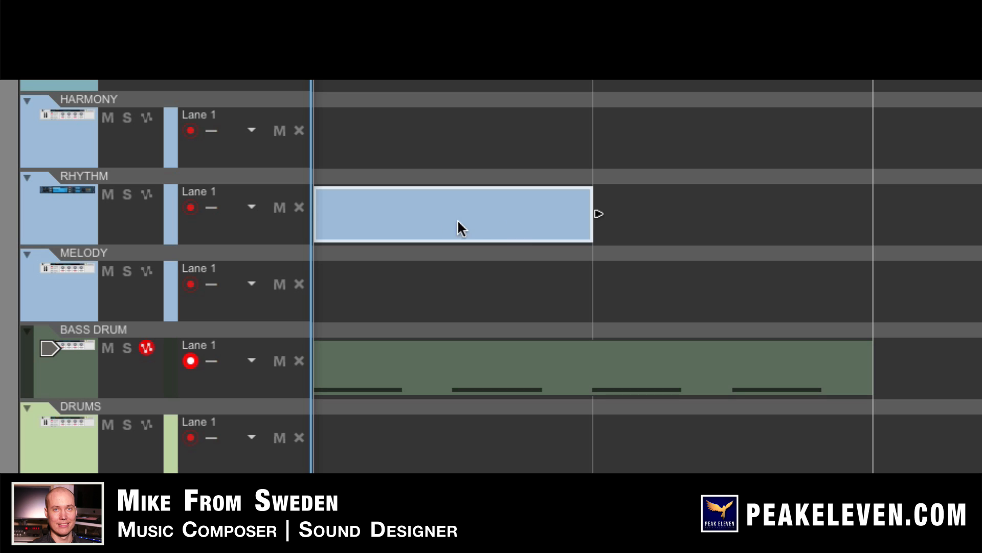
double_click(410, 236)
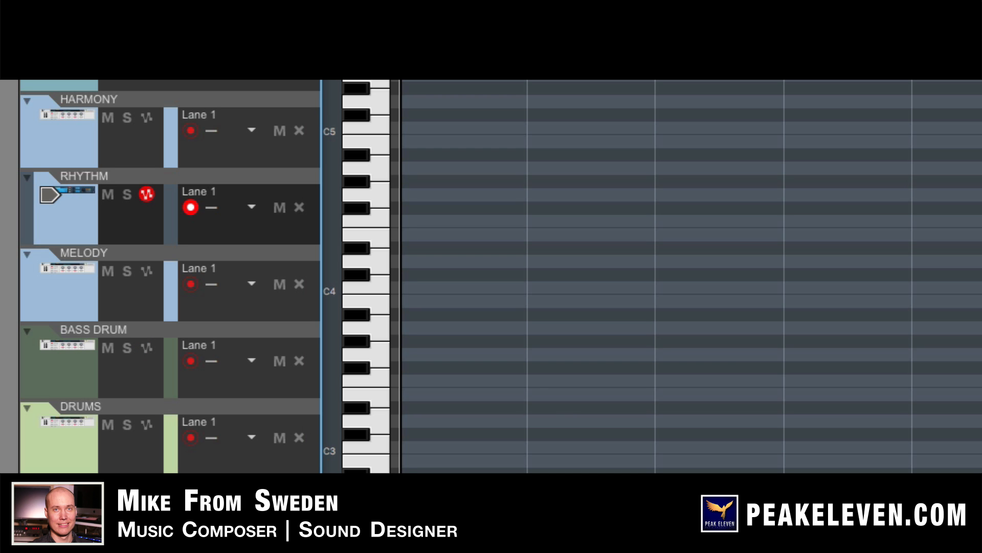
click(575, 407)
click(857, 342)
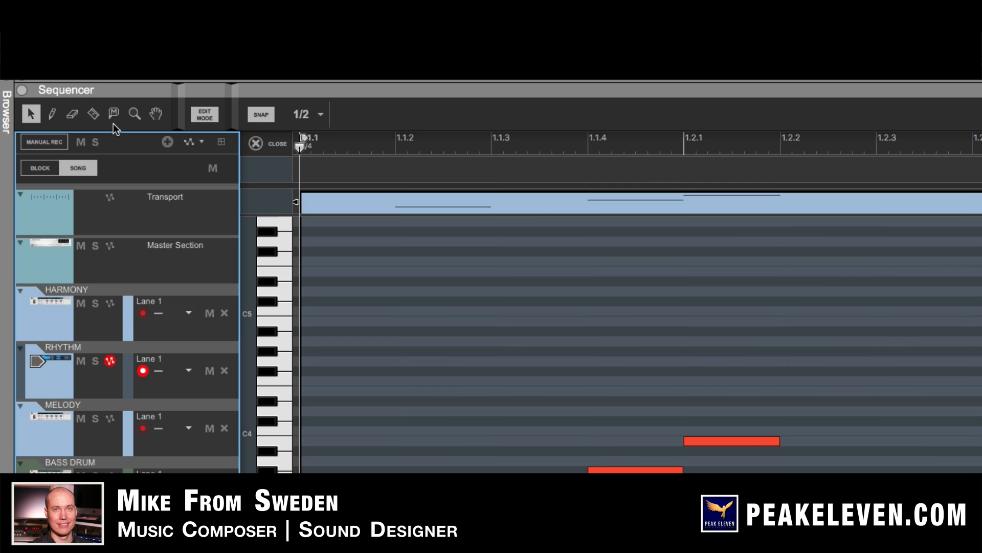
Step: Erase the note at 1.1.4 in the RHYTHM clip, and erase the whole clip from the arrangement
click(72, 113)
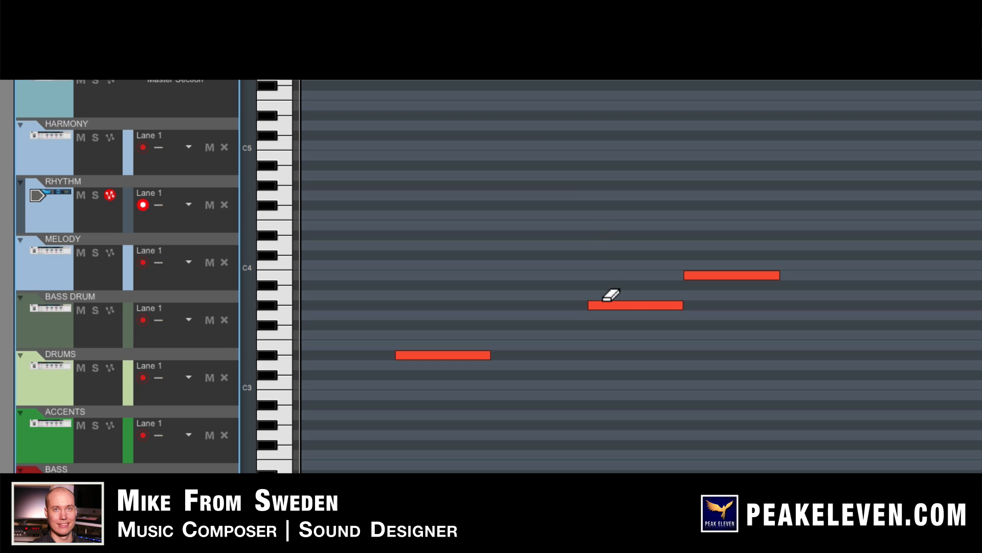
click(640, 307)
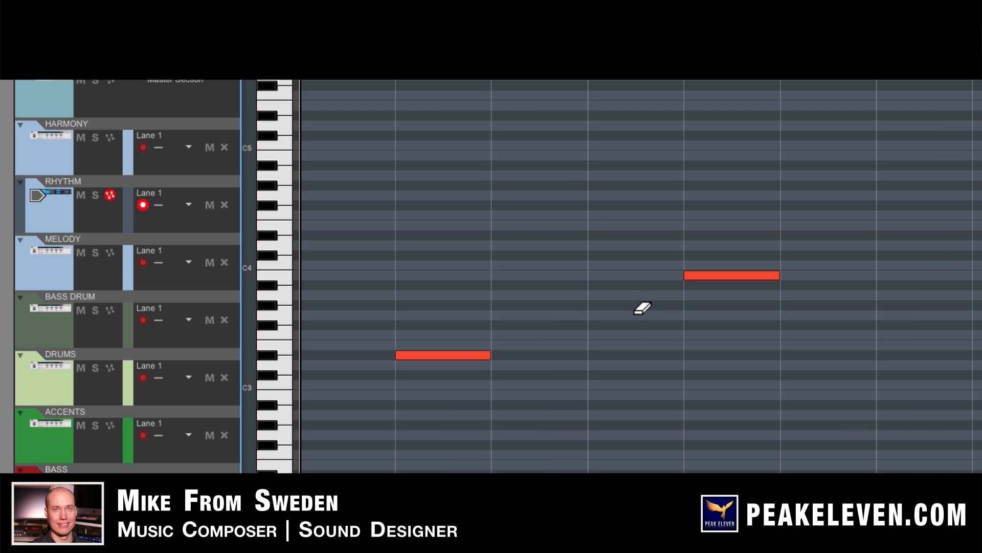
key(shift+Tab)
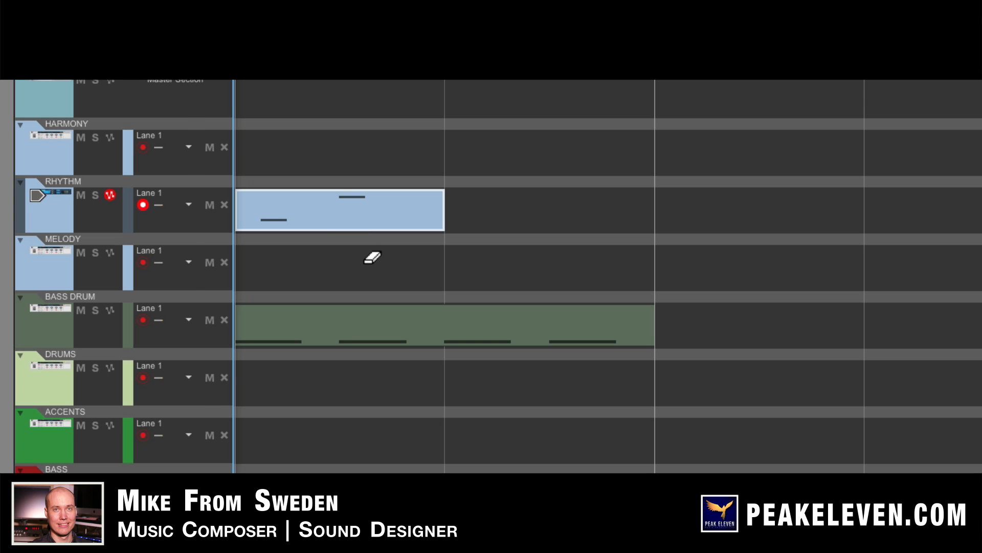
click(338, 207)
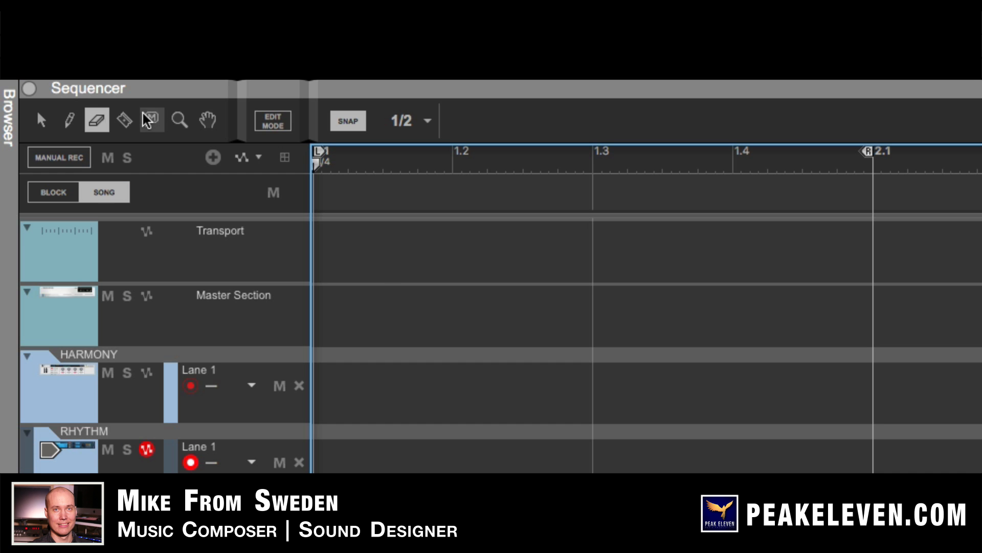
Step: Split the BASS DRUM clip at 1.3 and its first note at 1.1.2 with the Razor tool
click(123, 121)
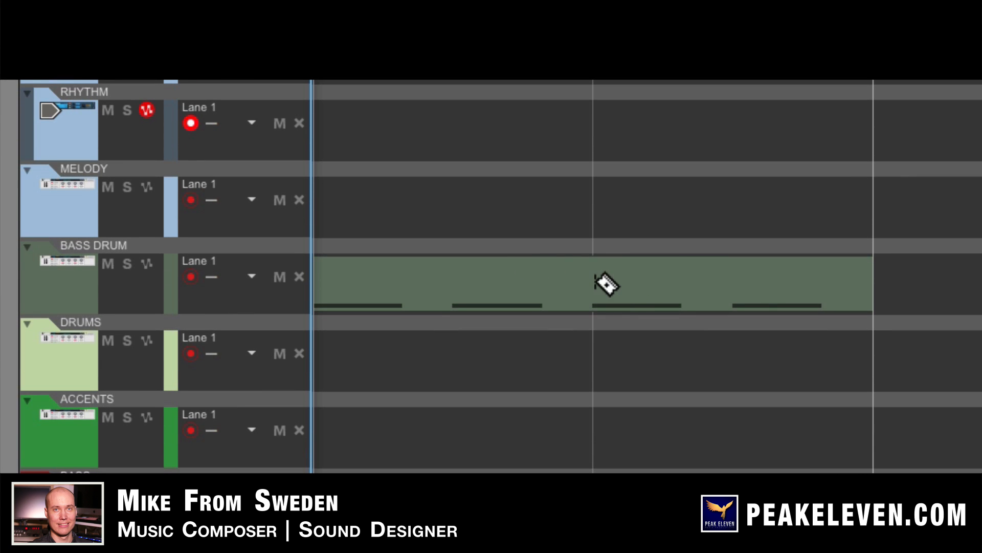
click(602, 286)
double_click(441, 268)
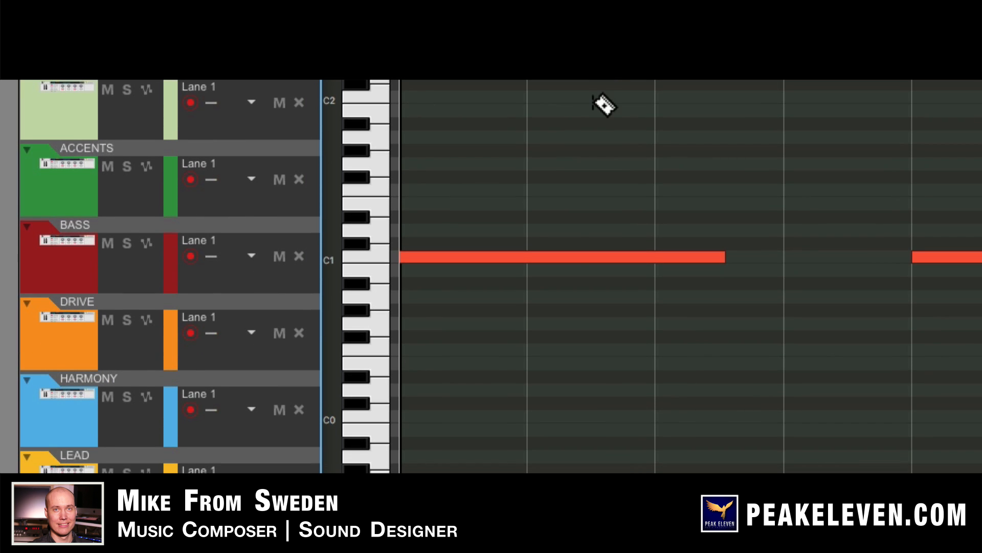
click(531, 257)
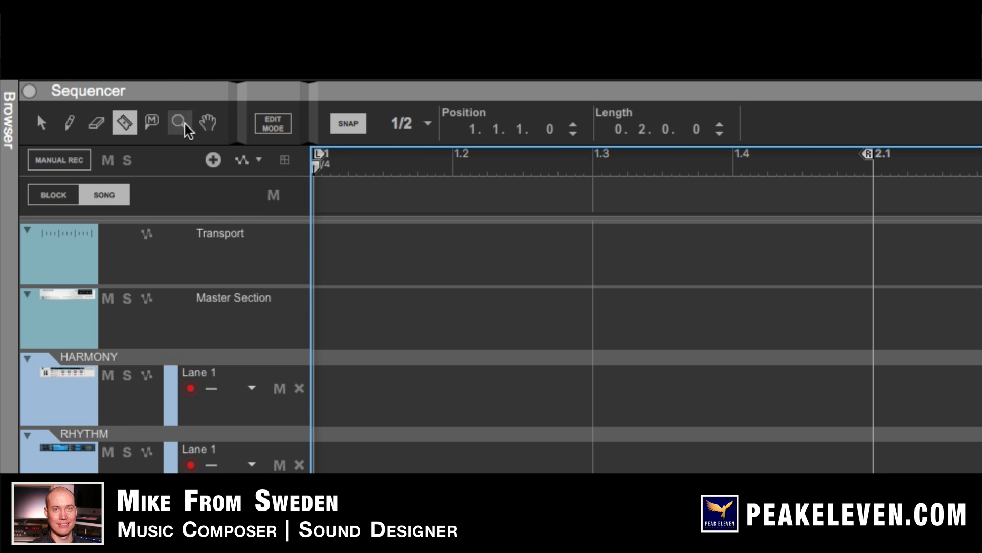
Step: Mute both halves of the split BASS DRUM clip with the Mute tool
key(t)
scroll(489, 386, down, 10)
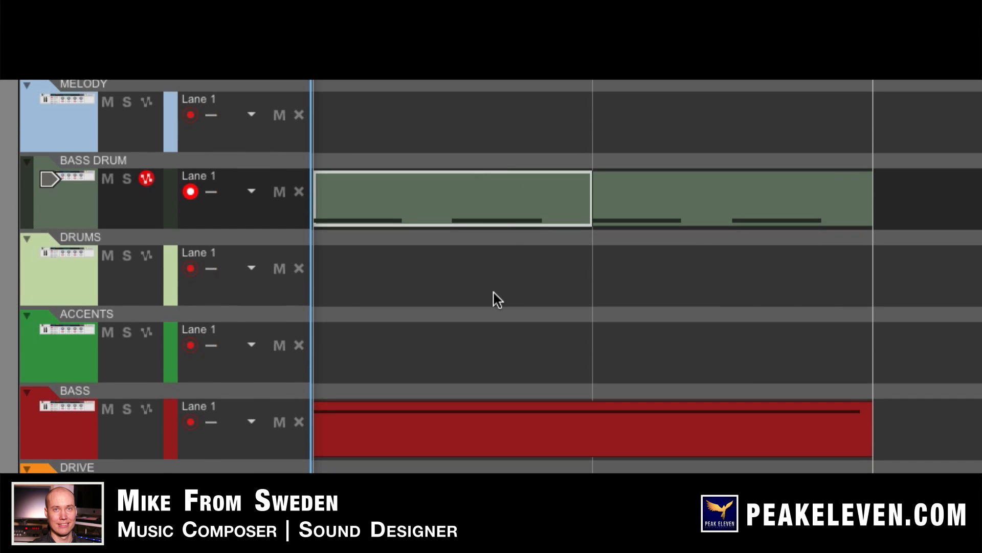
click(439, 180)
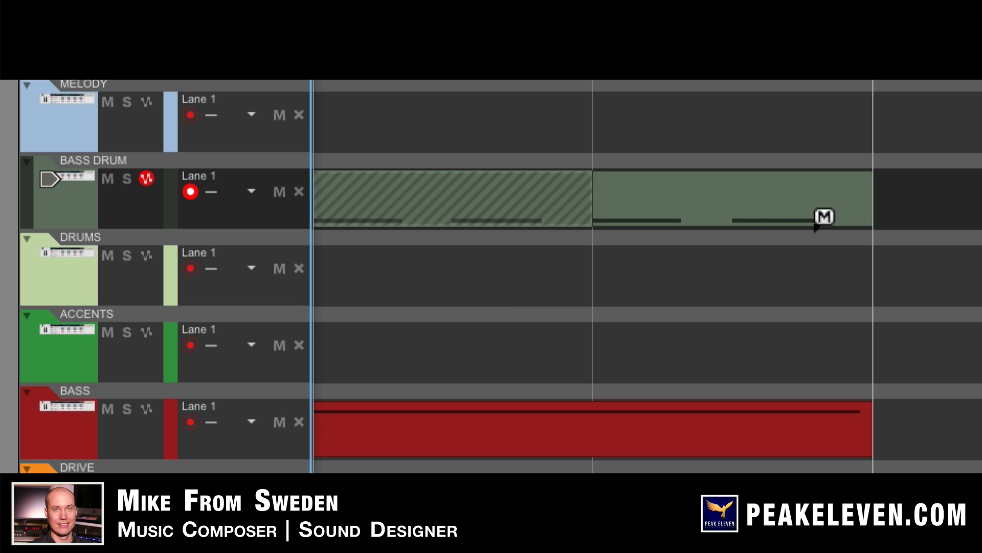
click(757, 220)
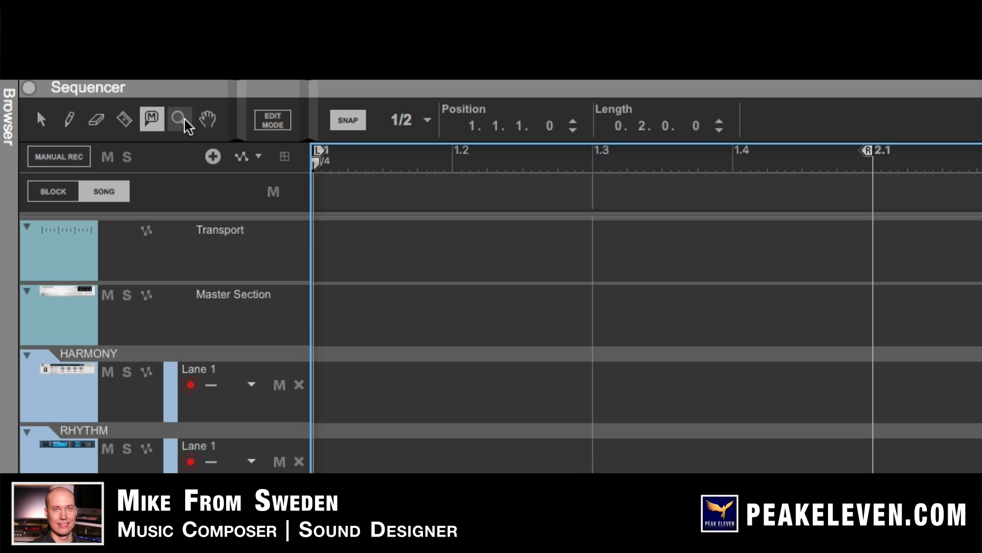
Step: Magnify the arrangement's clips and the notes inside the first BASS DRUM clip with the Magnifying Glass tool
click(180, 119)
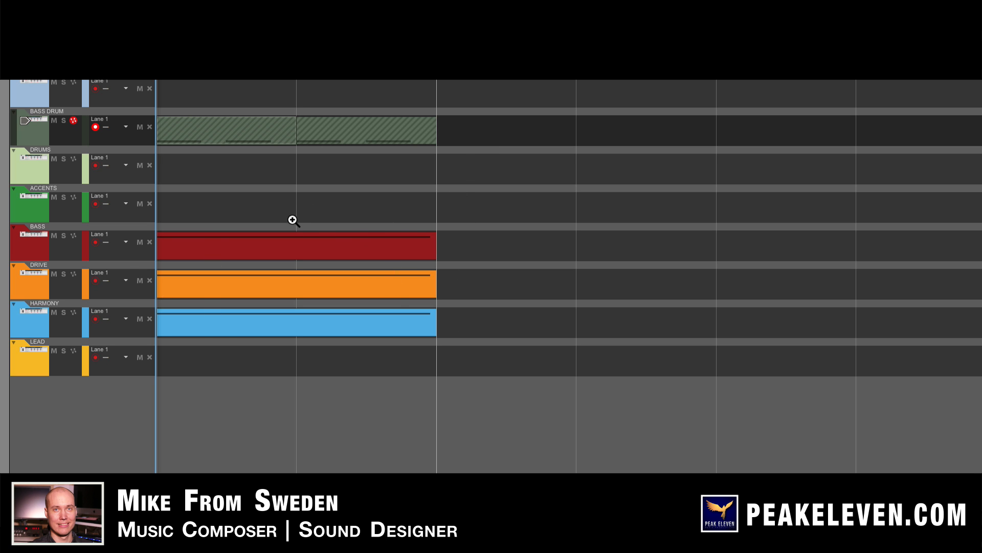
drag(466, 192, 152, 345)
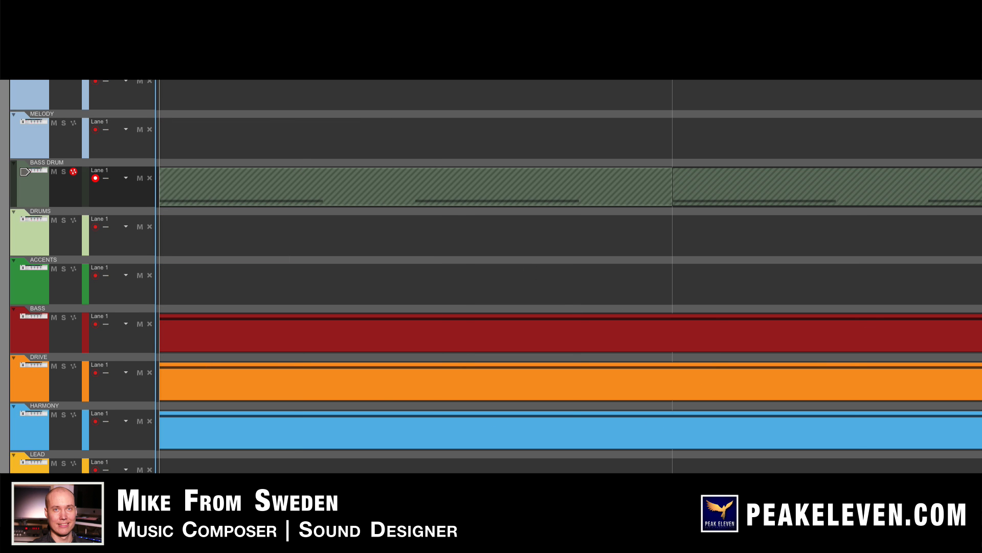
click(517, 345)
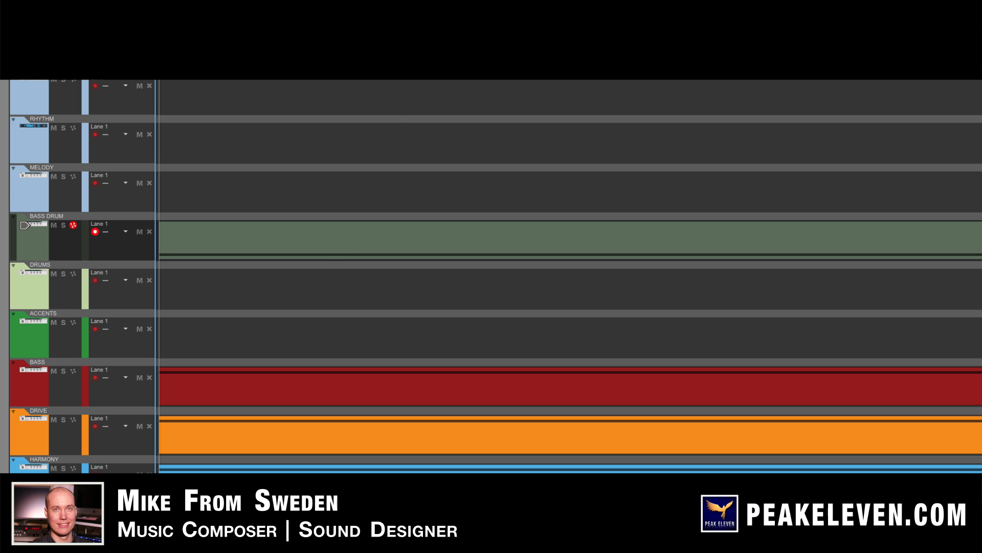
double_click(327, 245)
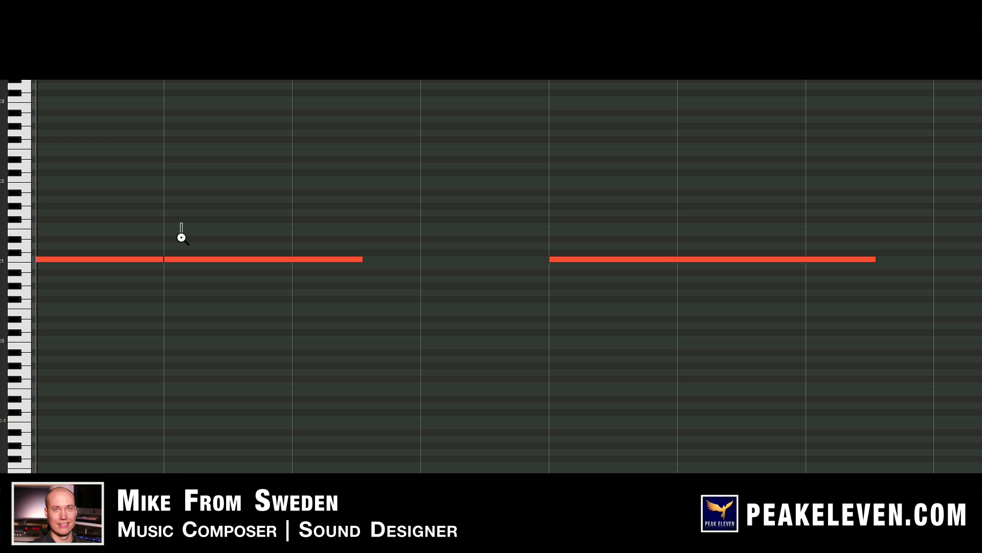
drag(182, 237, 87, 279)
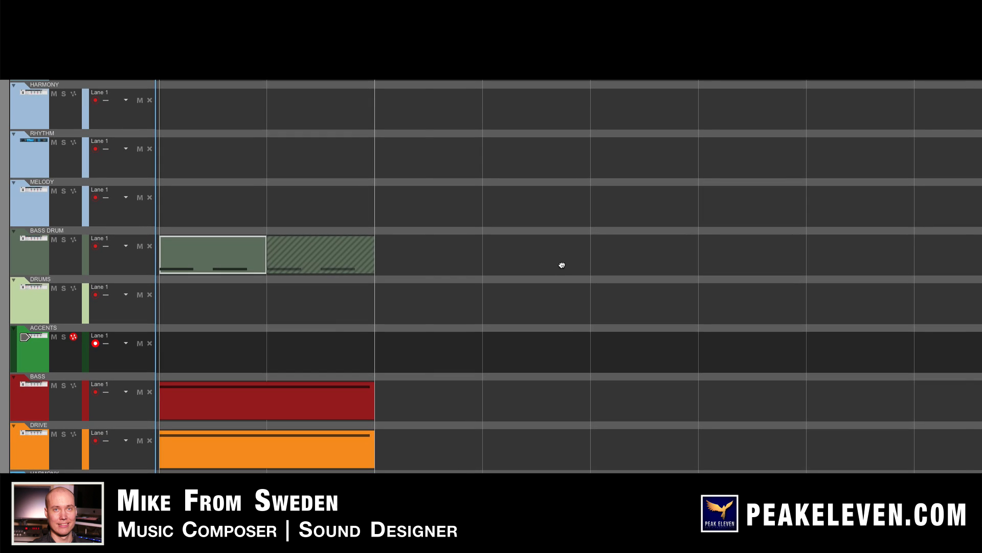
Step: Pan around the arrangement and the BASS DRUM clip's note view with the Hand tool
drag(562, 265, 757, 279)
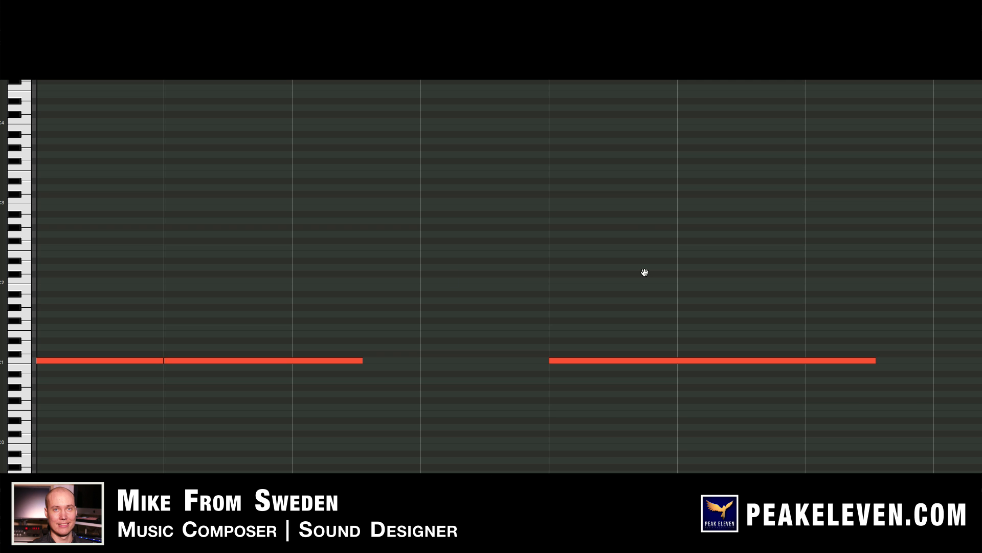
drag(506, 315, 571, 315)
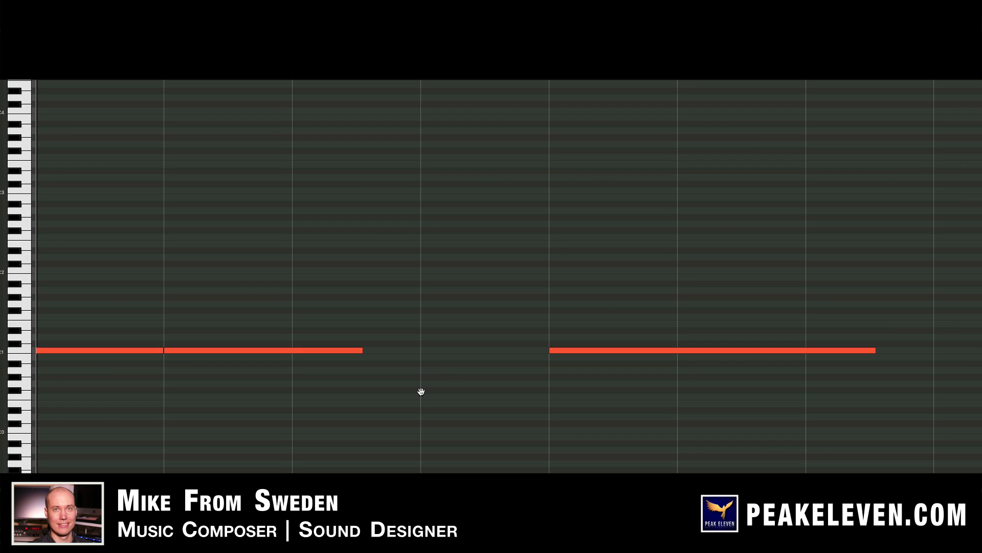
drag(420, 391, 168, 418)
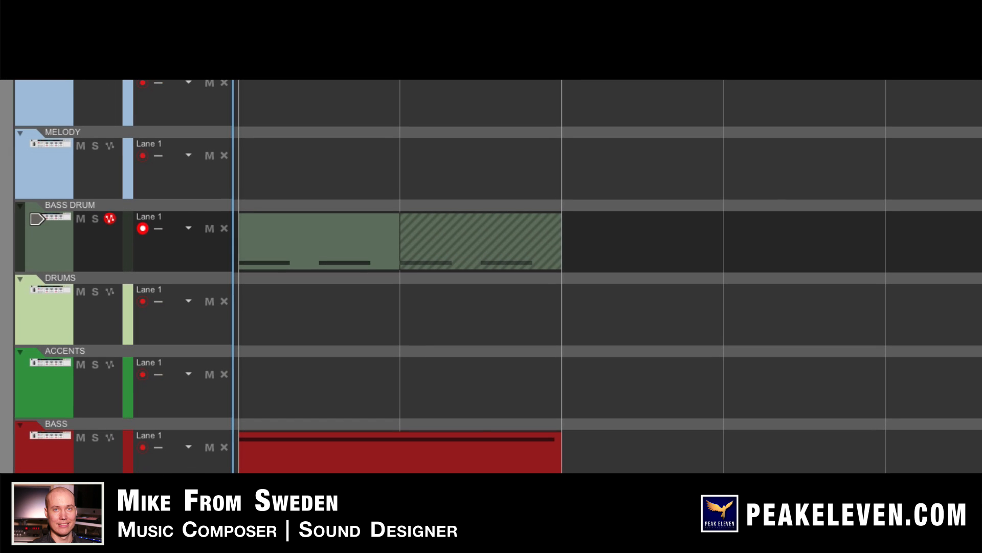
Step: Open the first BASS DRUM clip in Edit Mode, return to the arrangement and try moving the muted second clip
double_click(315, 236)
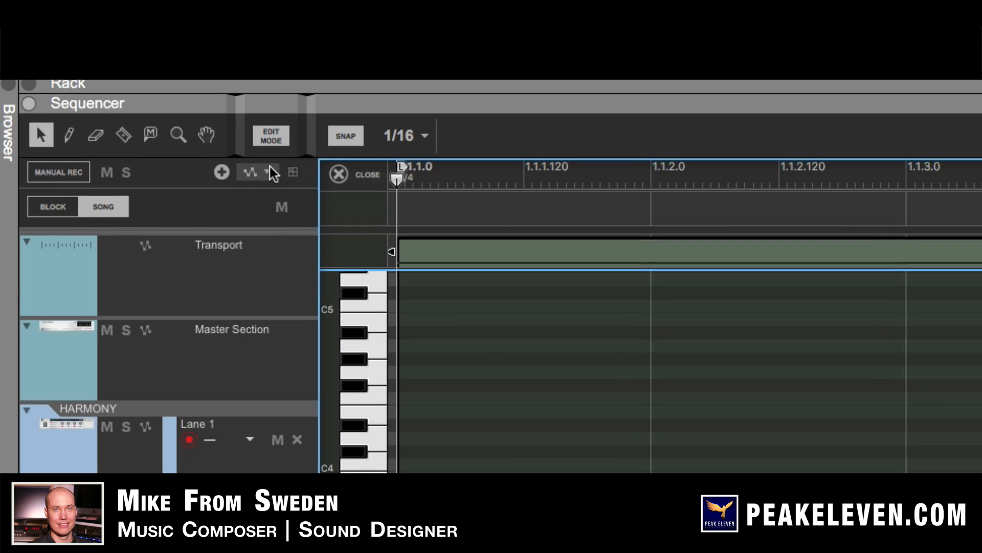
click(271, 137)
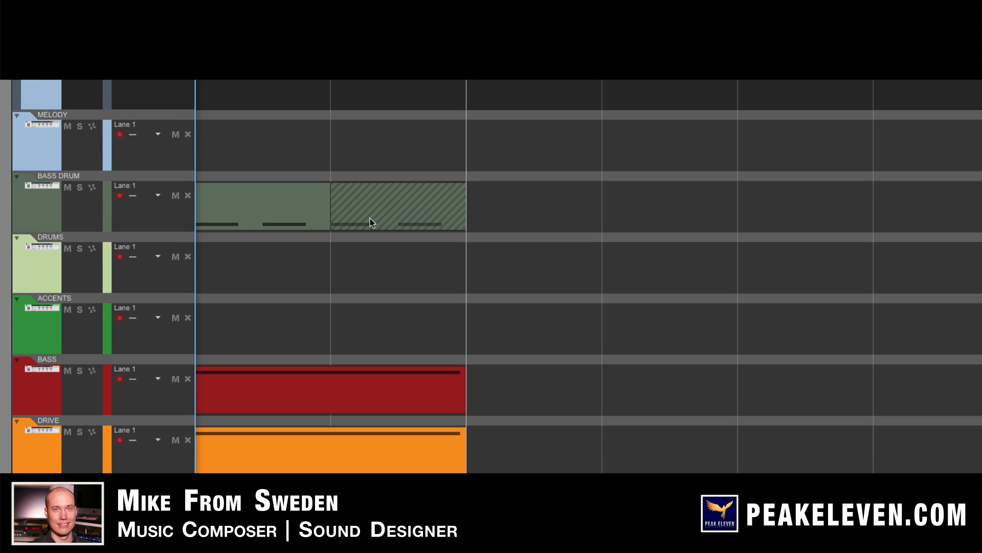
mouse_move(368, 198)
mouse_down()
mouse_move(612, 214)
mouse_move(791, 184)
mouse_move(671, 145)
mouse_move(441, 153)
mouse_move(413, 165)
mouse_move(399, 209)
mouse_up()
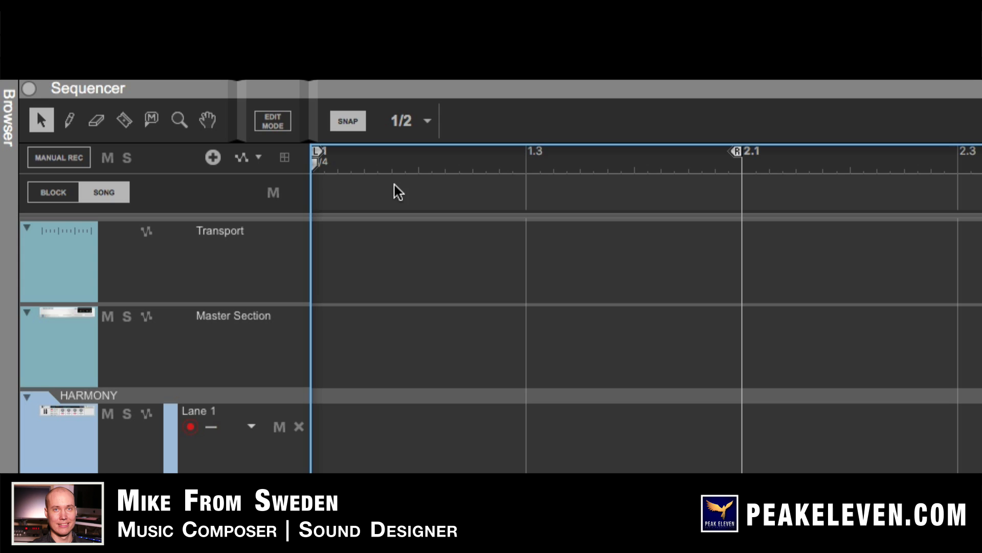
Step: Set the snap value to Bar and try moving the BASS clip along the timeline
click(428, 132)
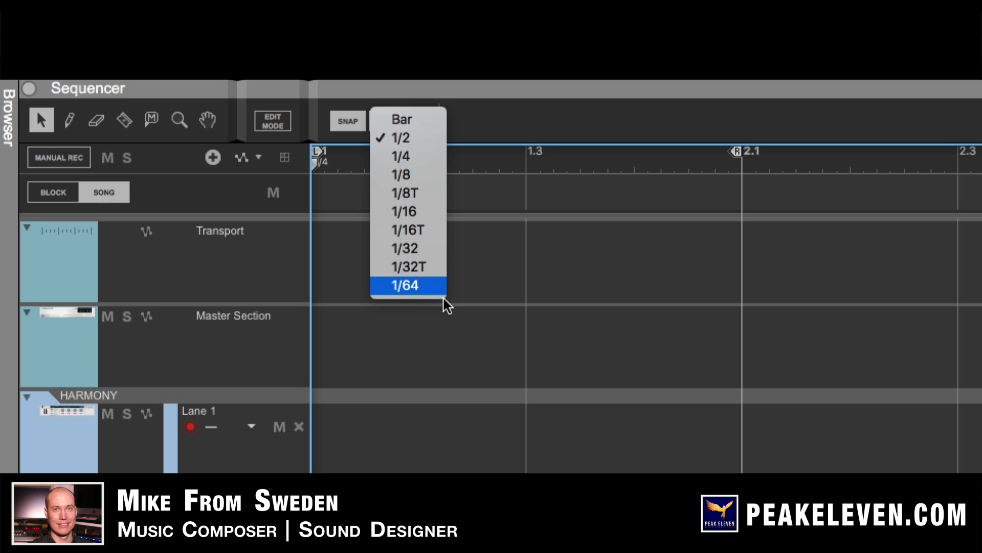
click(582, 328)
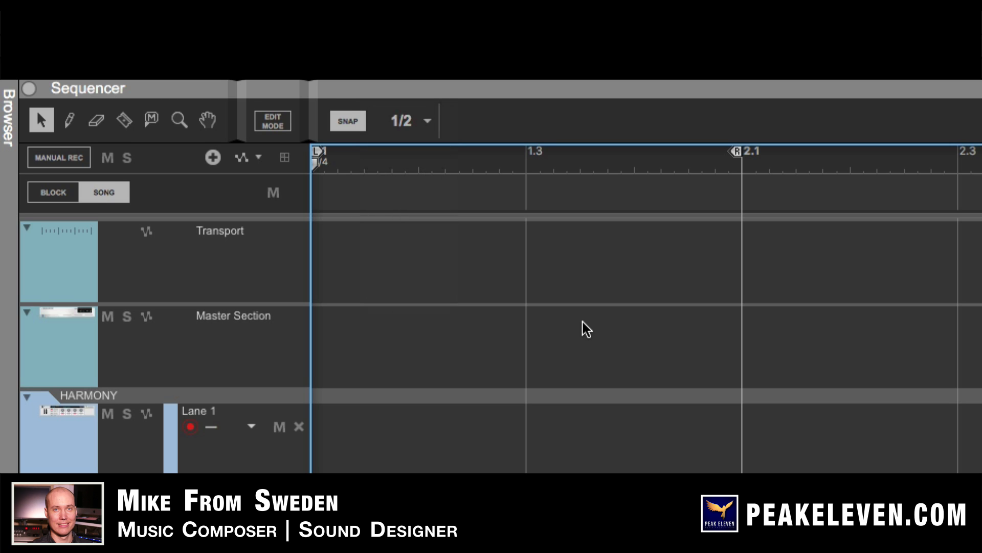
click(421, 128)
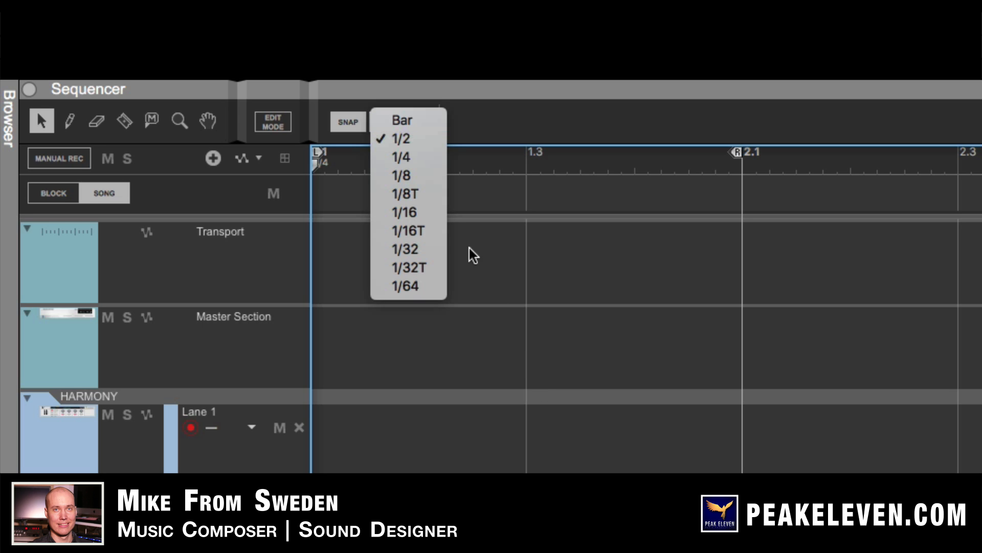
click(425, 123)
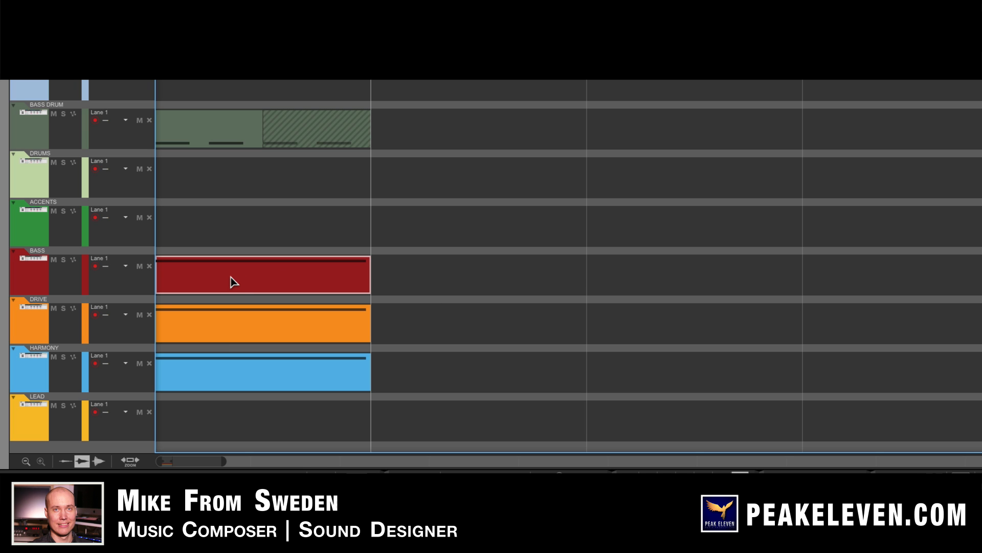
drag(231, 277, 274, 285)
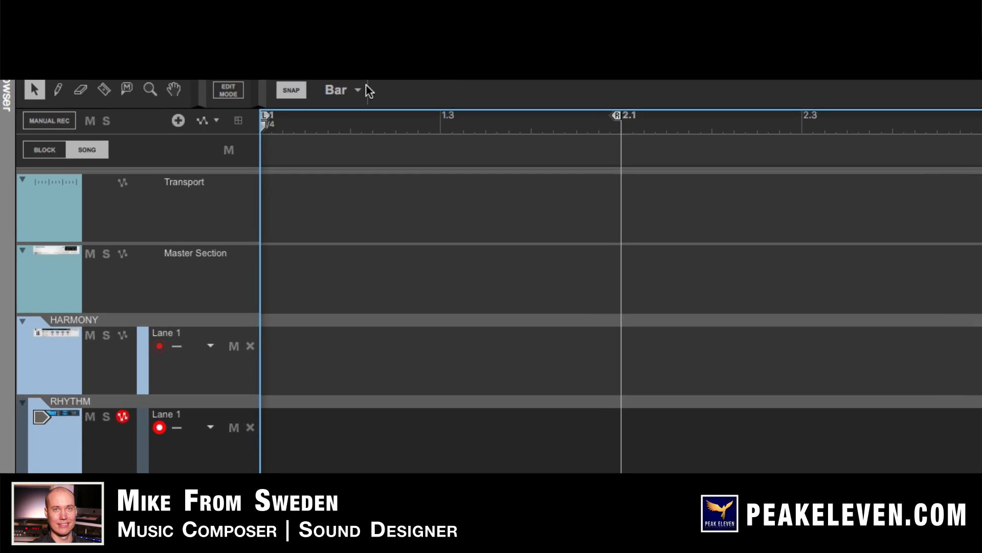
Step: Set the snap value to 1/2, move the BASS clip to 1.3 and return it to the start of bar 1
click(348, 90)
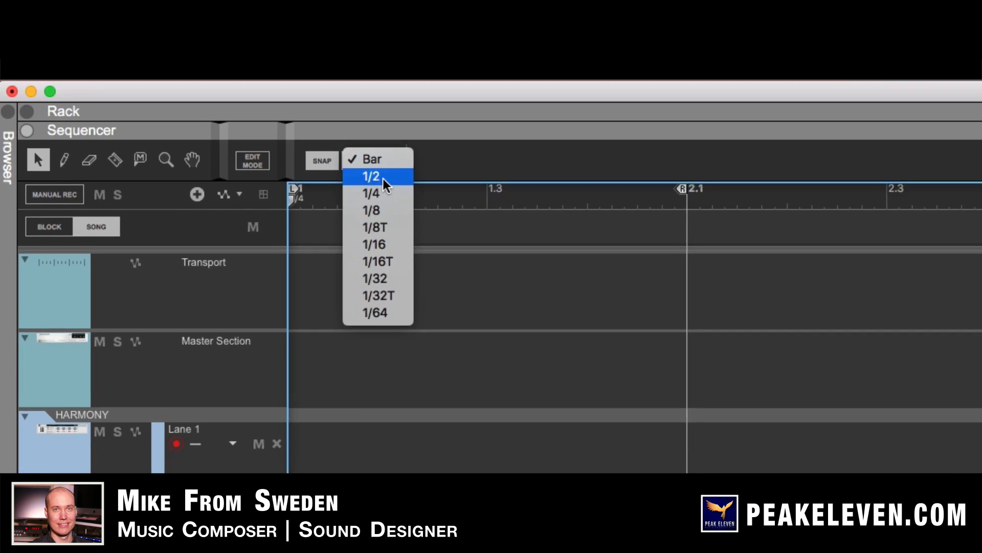
click(409, 229)
drag(279, 425, 497, 434)
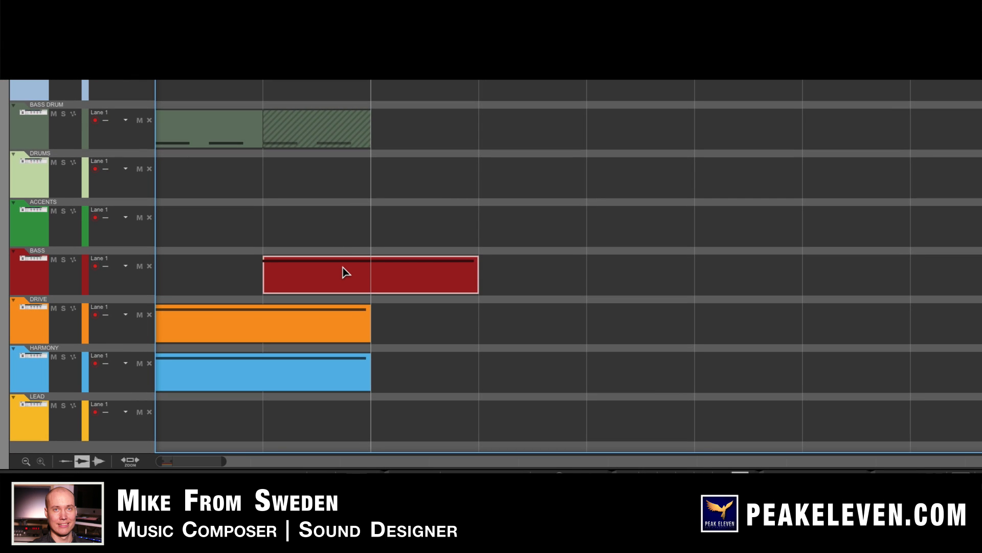
drag(419, 281, 247, 272)
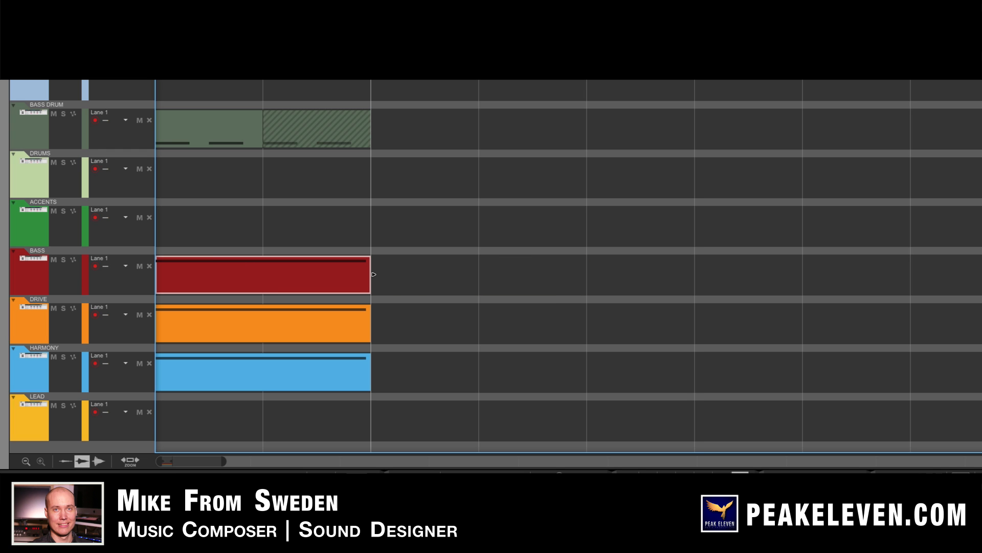